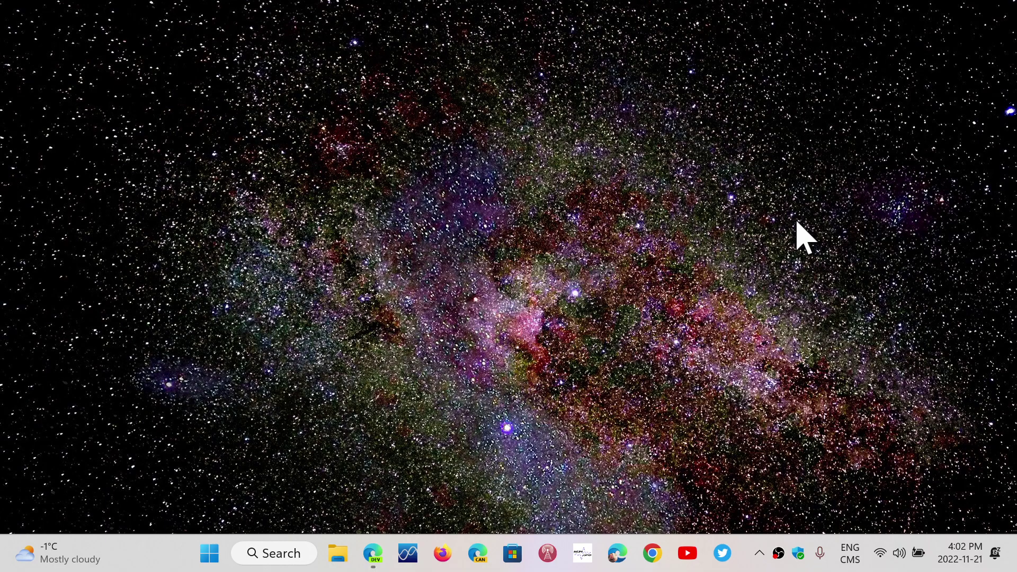
Step: Open File Explorer, add a second This PC tab, then close the window
left_click(342, 566)
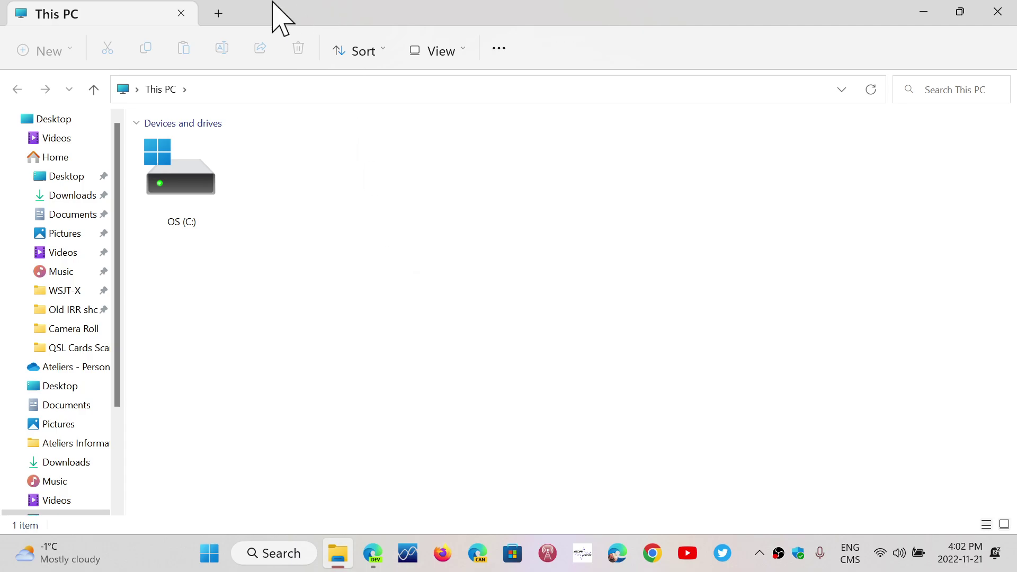
left_click(219, 15)
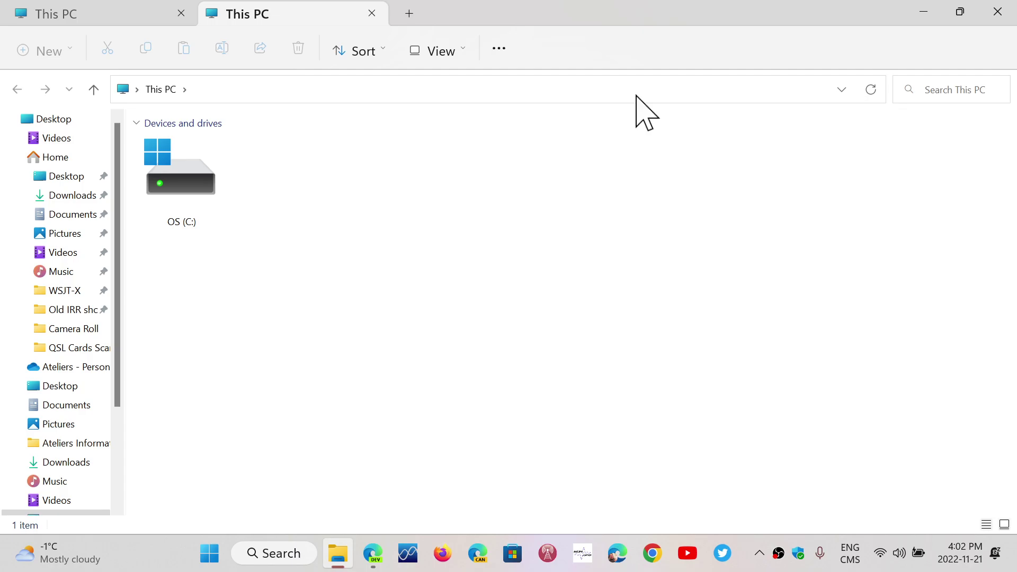
left_click(997, 11)
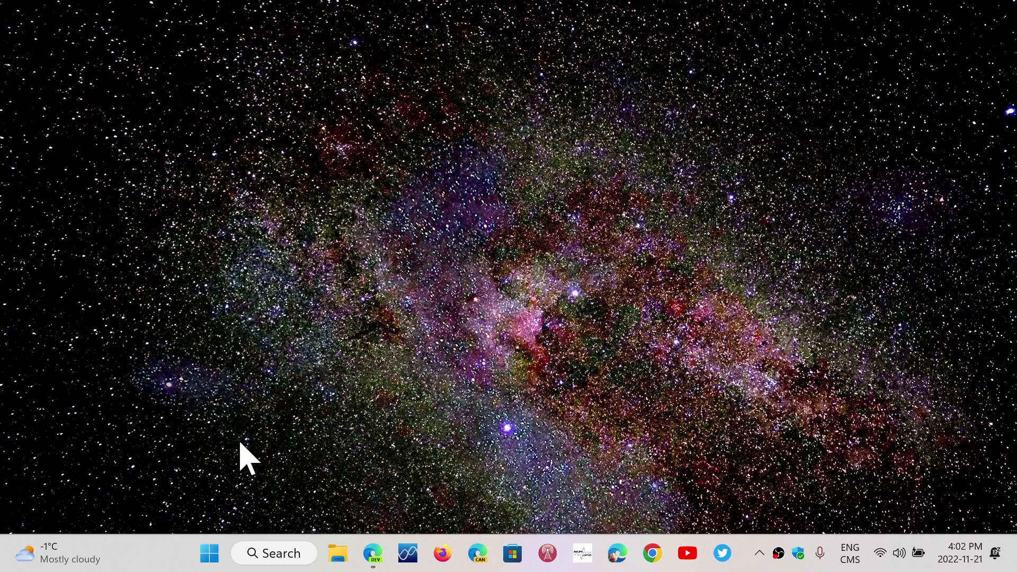
Step: Dismiss the quick links menu and launch Task Manager from the taskbar context menu
right_click(213, 556)
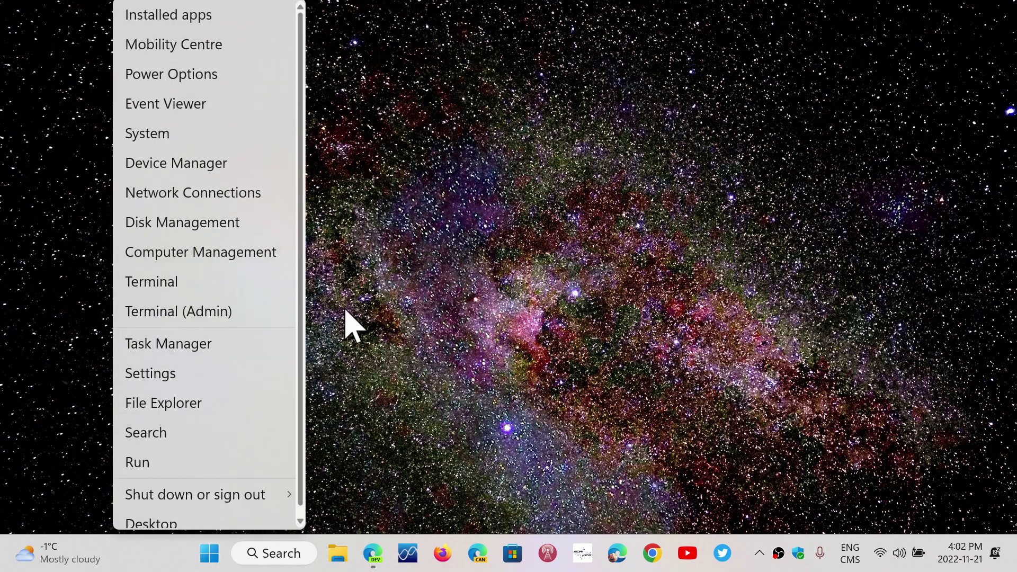
left_click(385, 316)
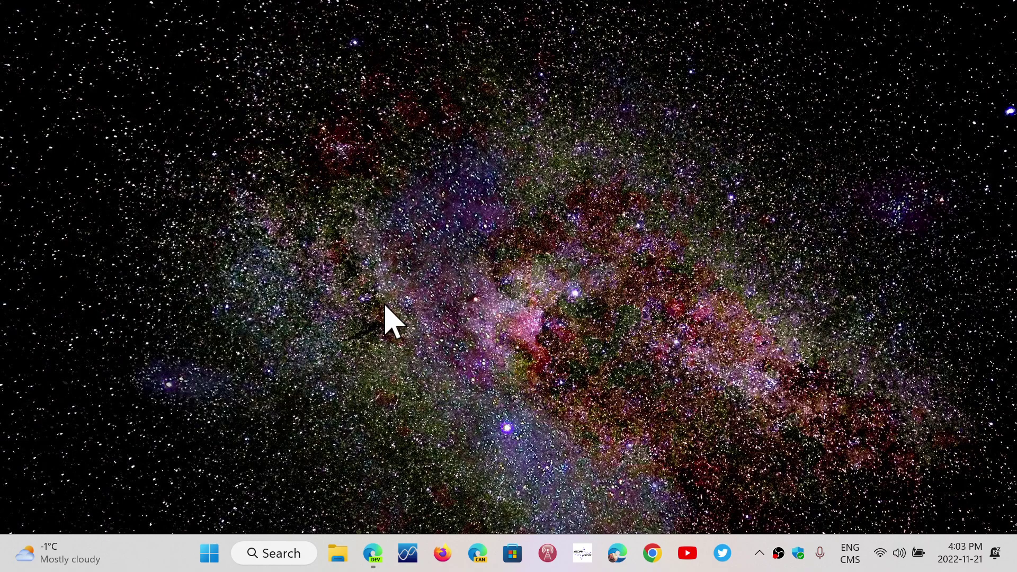
right_click(162, 556)
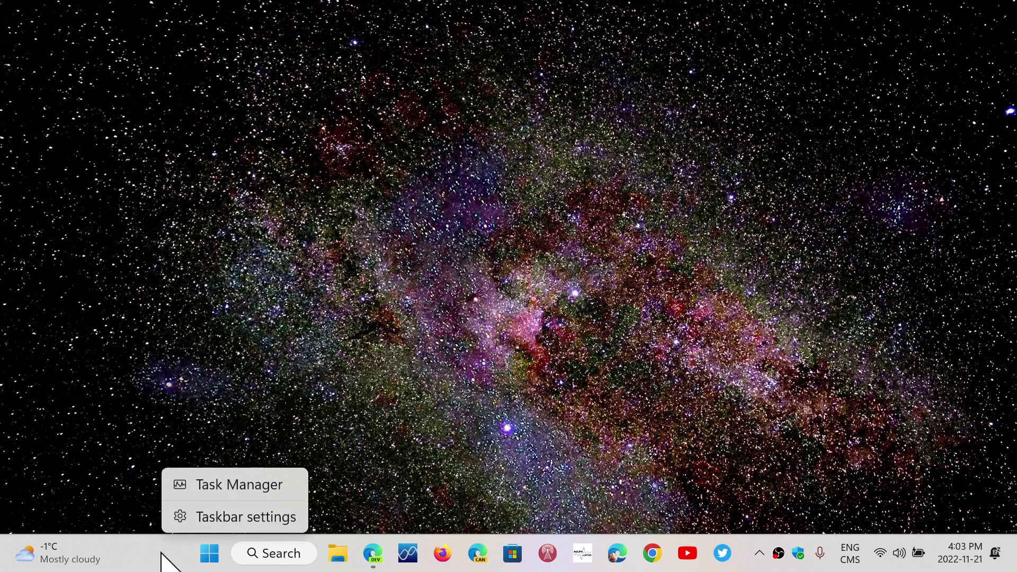
left_click(258, 486)
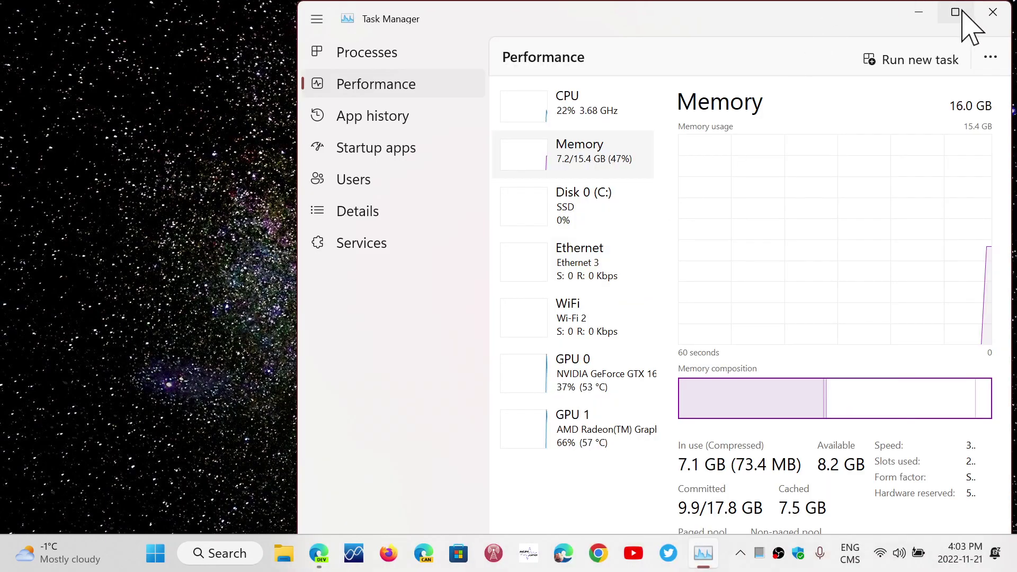
Step: Maximize the Task Manager window showing the Memory performance page
left_click(958, 13)
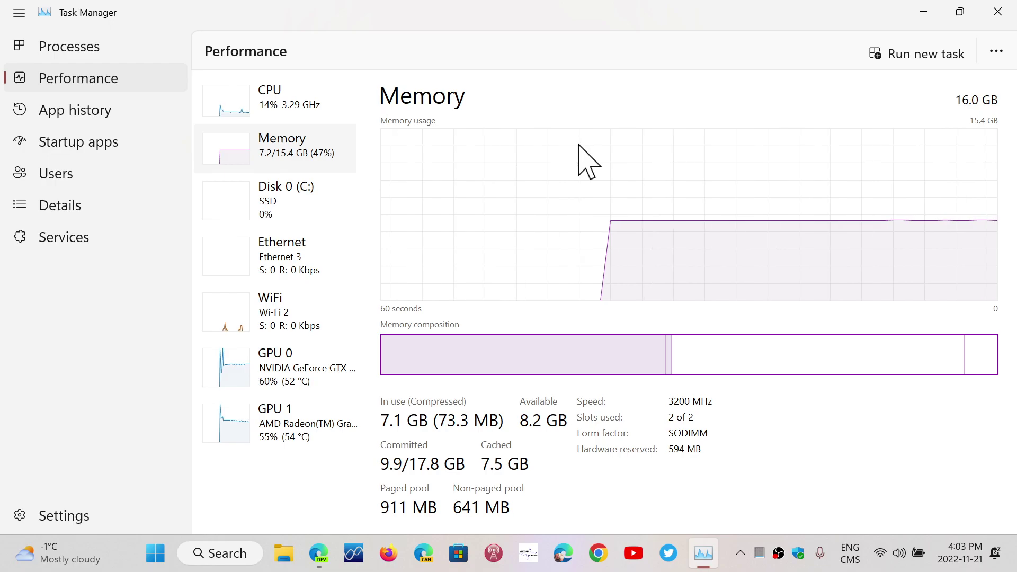
Step: Close the maximized Task Manager window
left_click(999, 15)
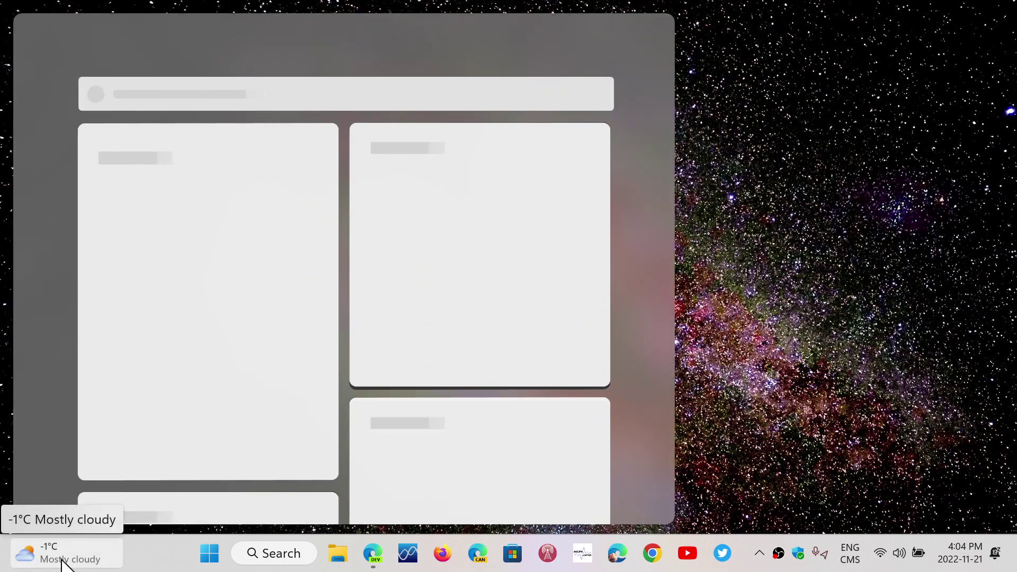
mouse_move(61, 554)
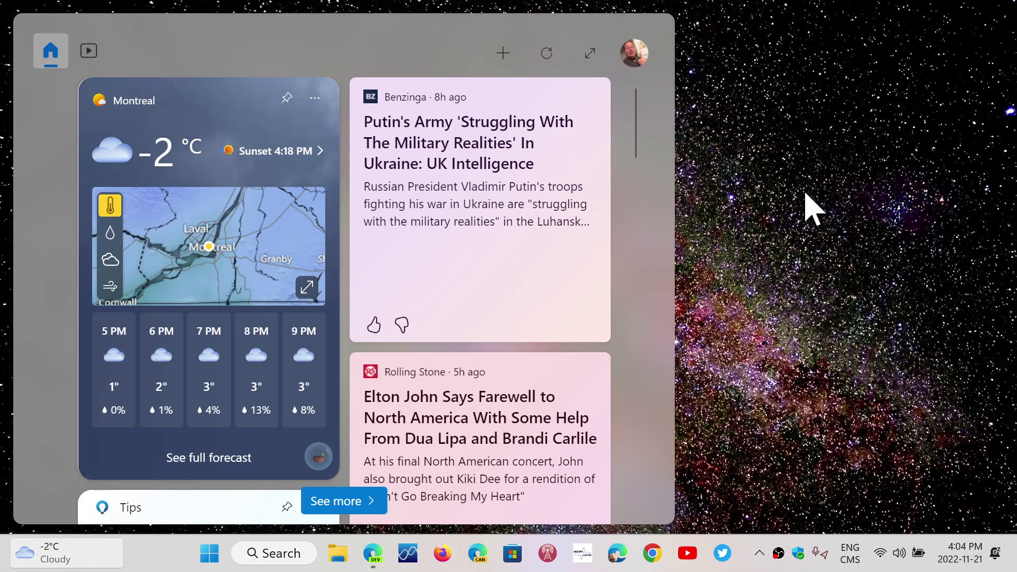
Step: Close the Widgets board, then reopen and close it three times, ending closed
left_click(810, 209)
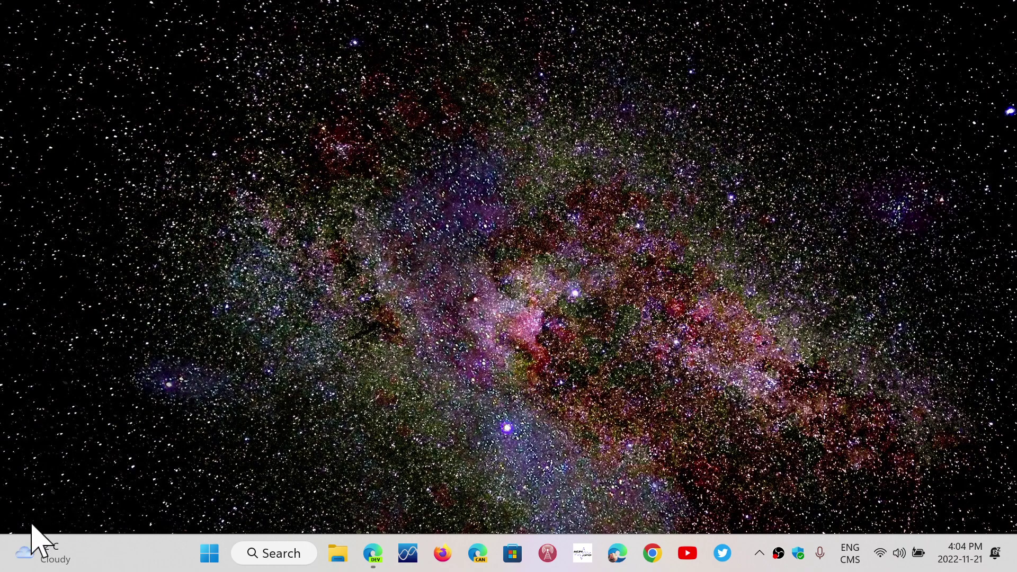
left_click(48, 550)
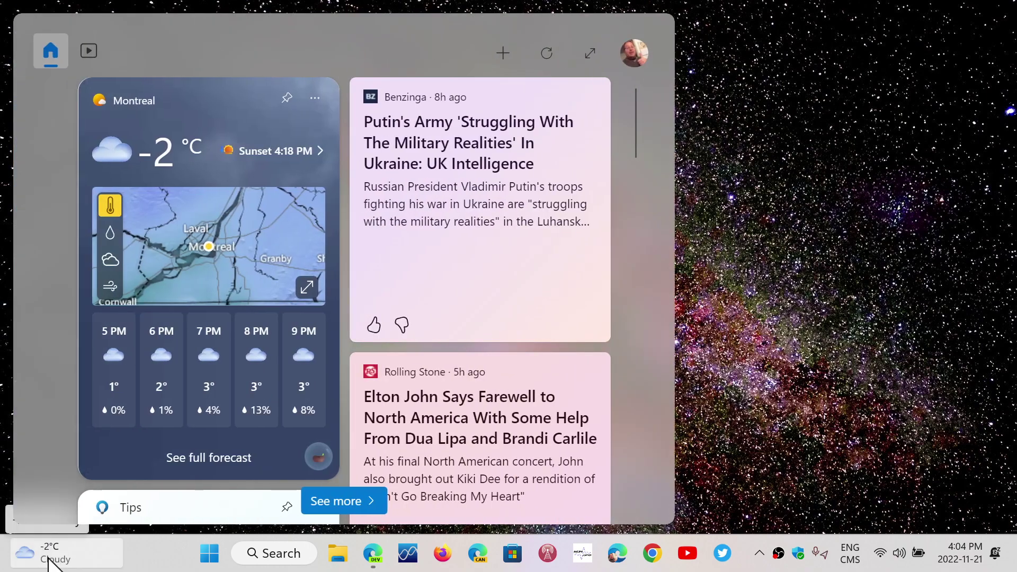
left_click(815, 225)
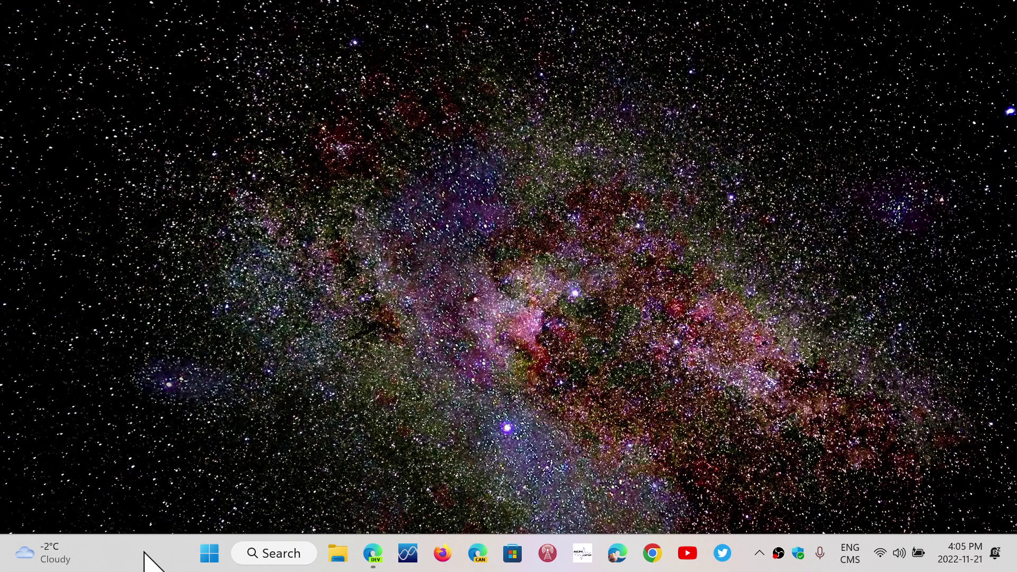
left_click(65, 559)
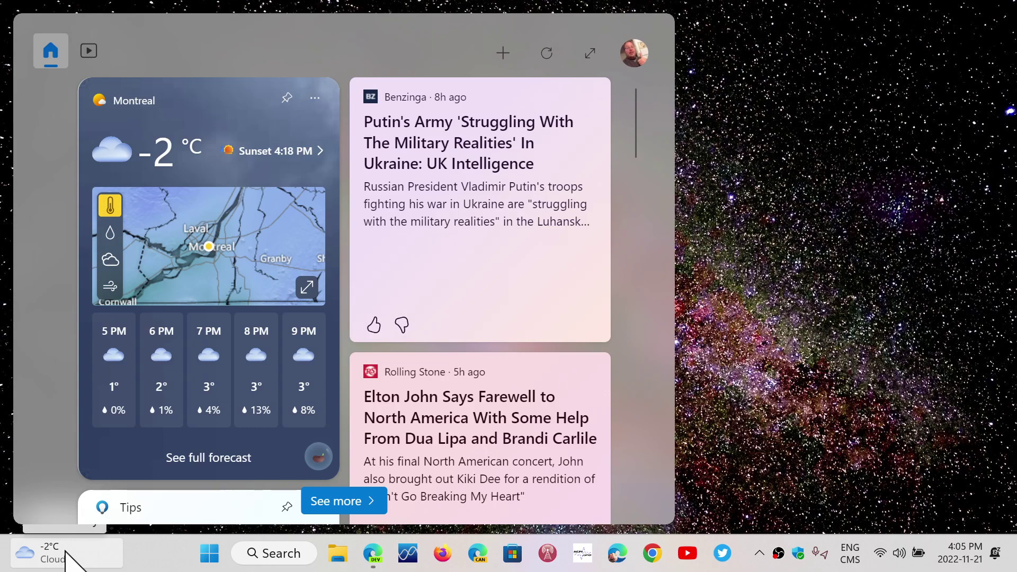
left_click(772, 224)
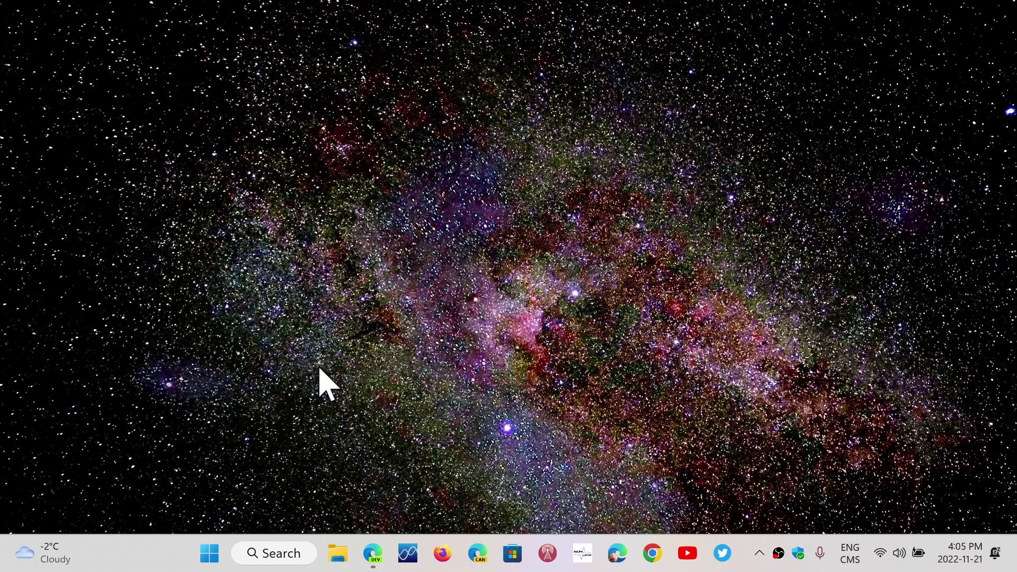
left_click(48, 548)
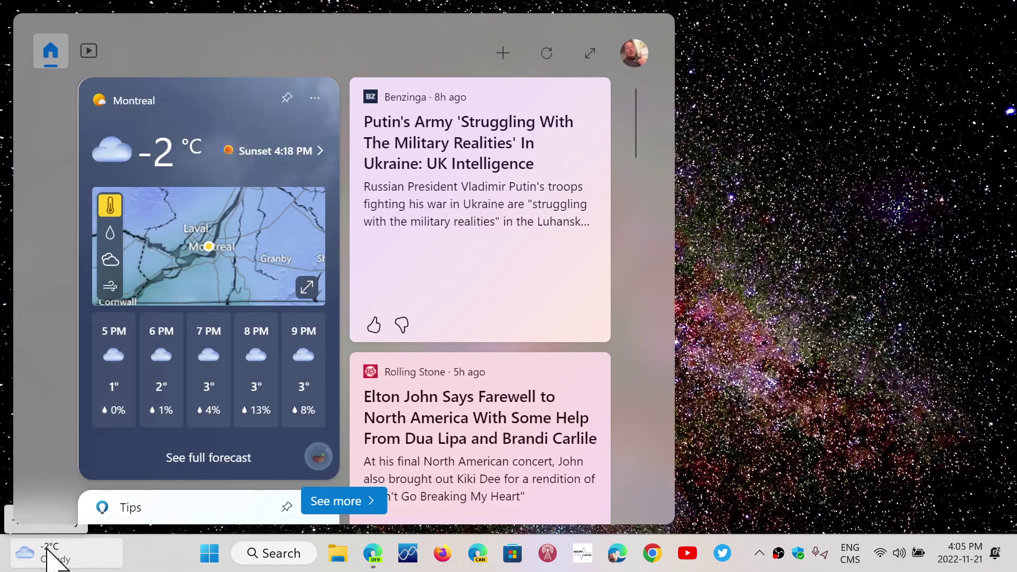
left_click(841, 178)
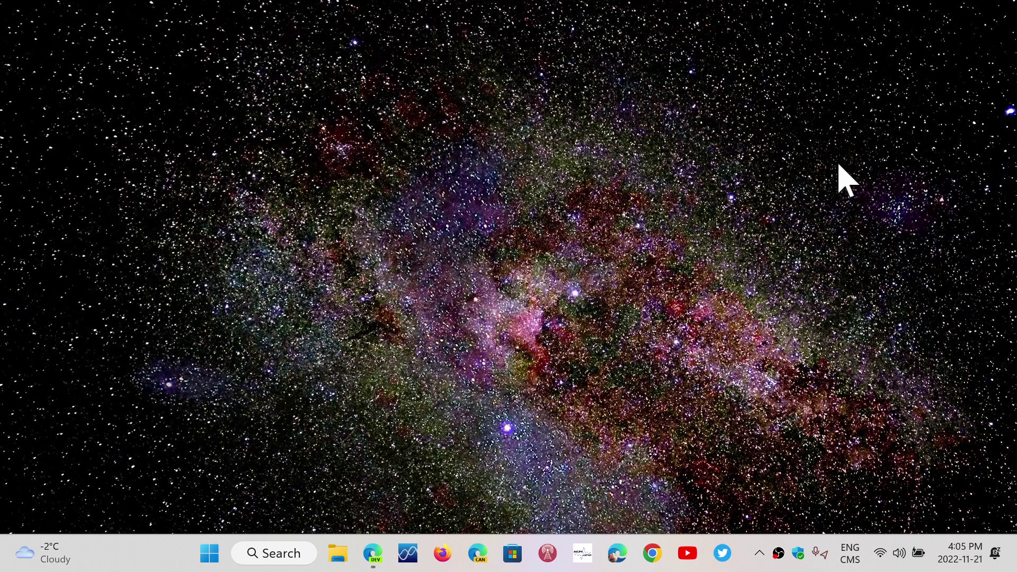